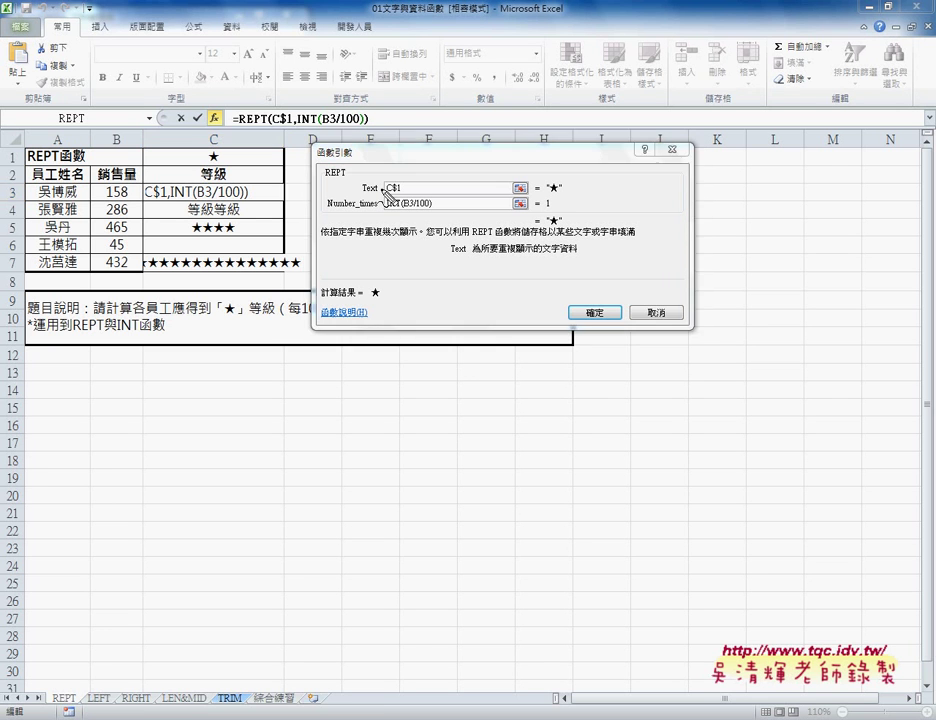
# Complete C3 as =REPT(C$1,INT(B3/100)) so it shows one ★ per 100 sales
pyautogui.click(385, 194)
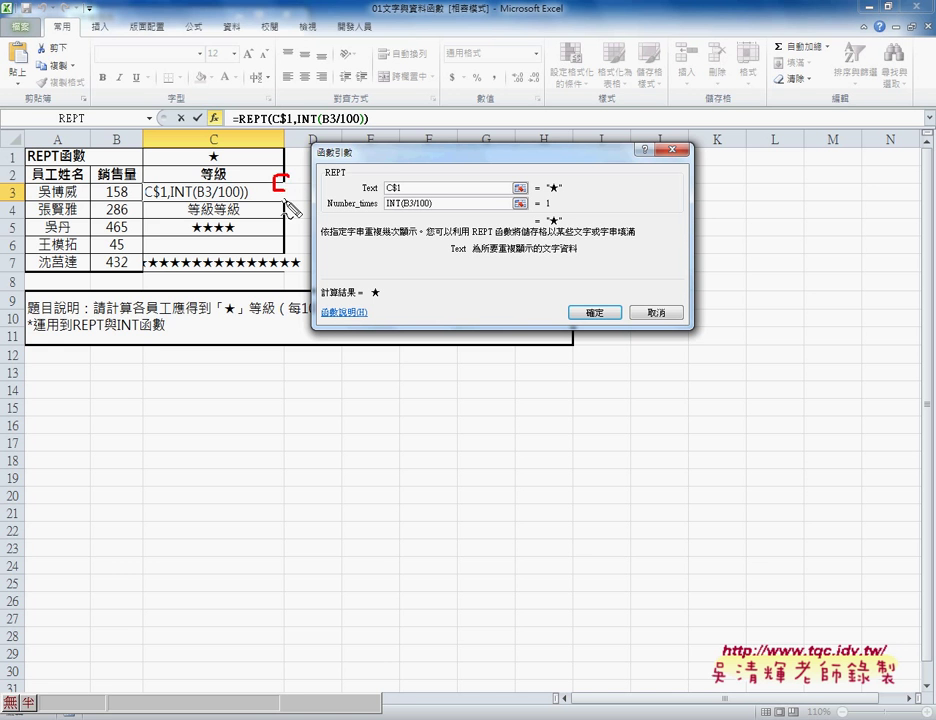
pyautogui.press('Escape')
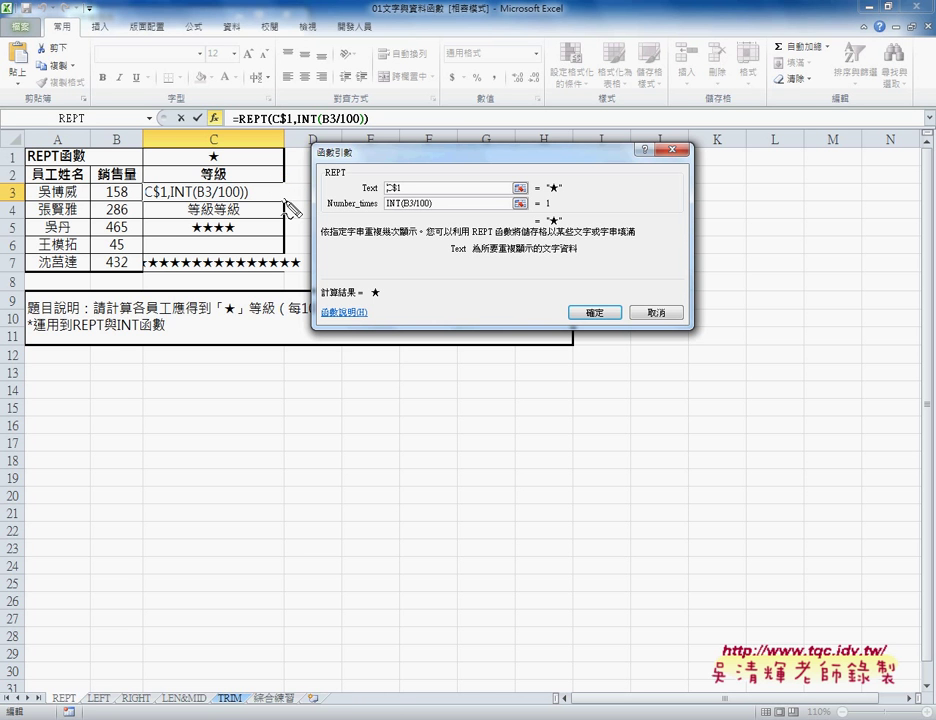
pyautogui.hotkey('ctrl', '2')
pyautogui.moveTo(276, 197)
pyautogui.mouseDown()
pyautogui.moveTo(287, 210)
pyautogui.moveTo(285, 252)
pyautogui.moveTo(296, 244)
pyautogui.mouseUp()
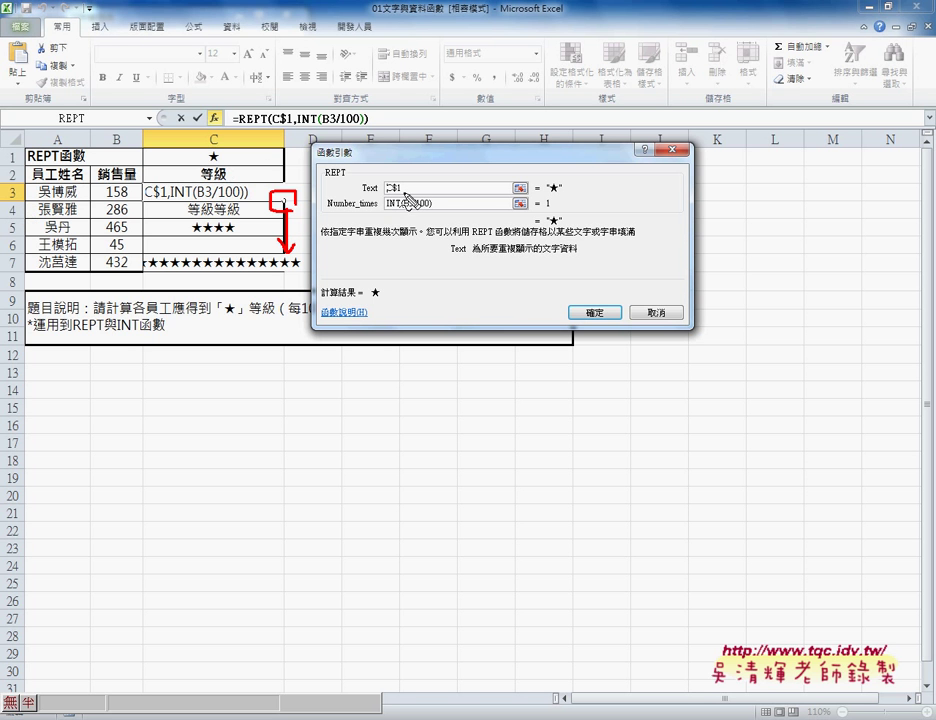
pyautogui.moveTo(382, 197); pyautogui.dragTo(400, 196)
pyautogui.moveTo(197, 167)
pyautogui.mouseDown()
pyautogui.moveTo(260, 158)
pyautogui.moveTo(250, 194)
pyautogui.mouseUp()
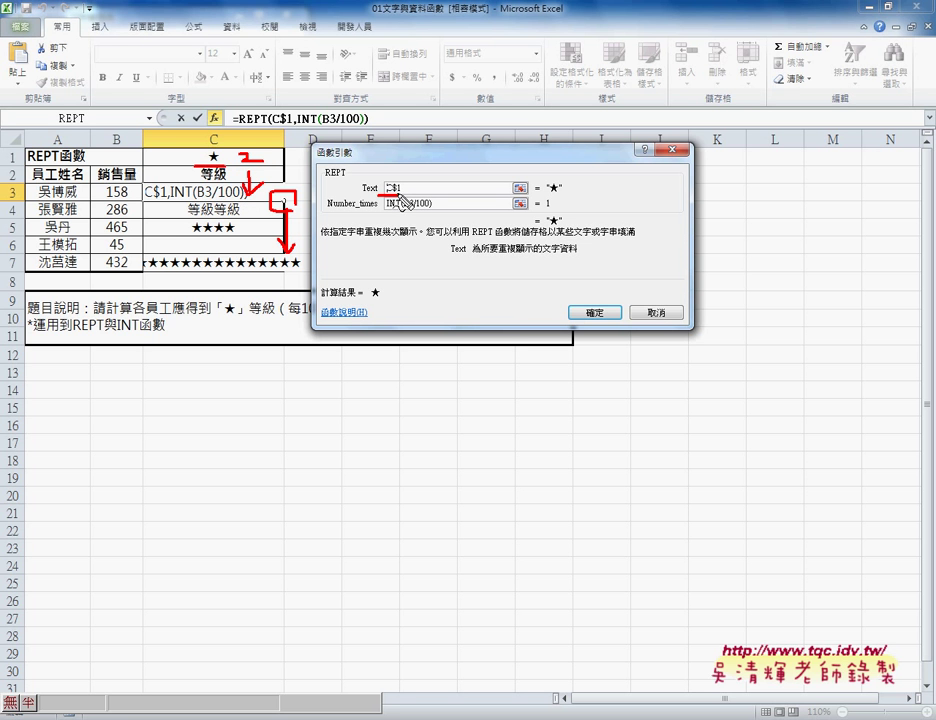
pyautogui.moveTo(225, 273); pyautogui.dragTo(297, 275)
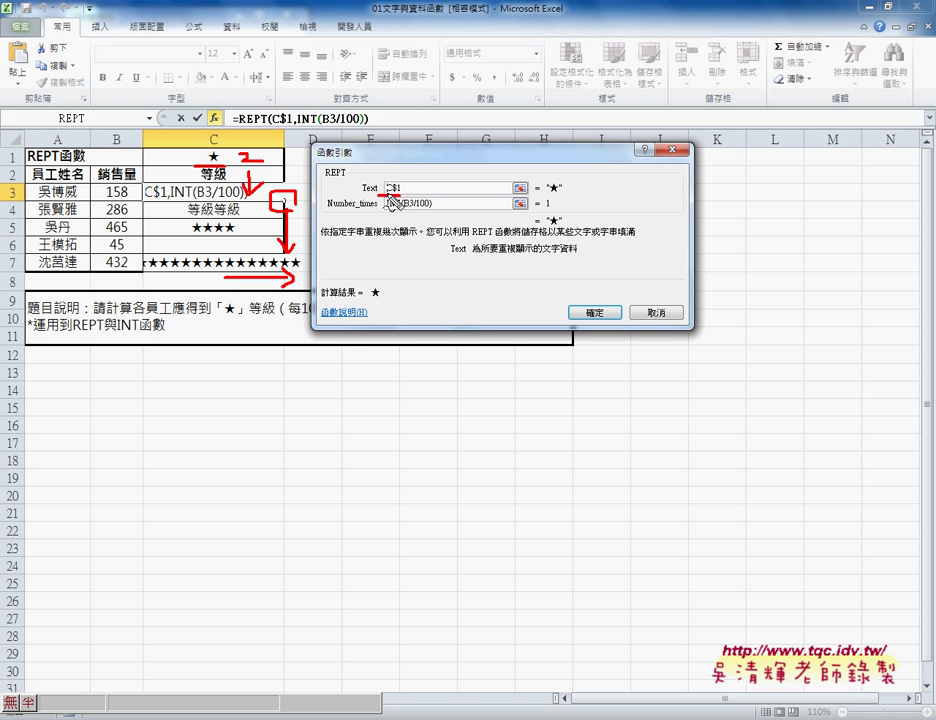
pyautogui.press('Escape')
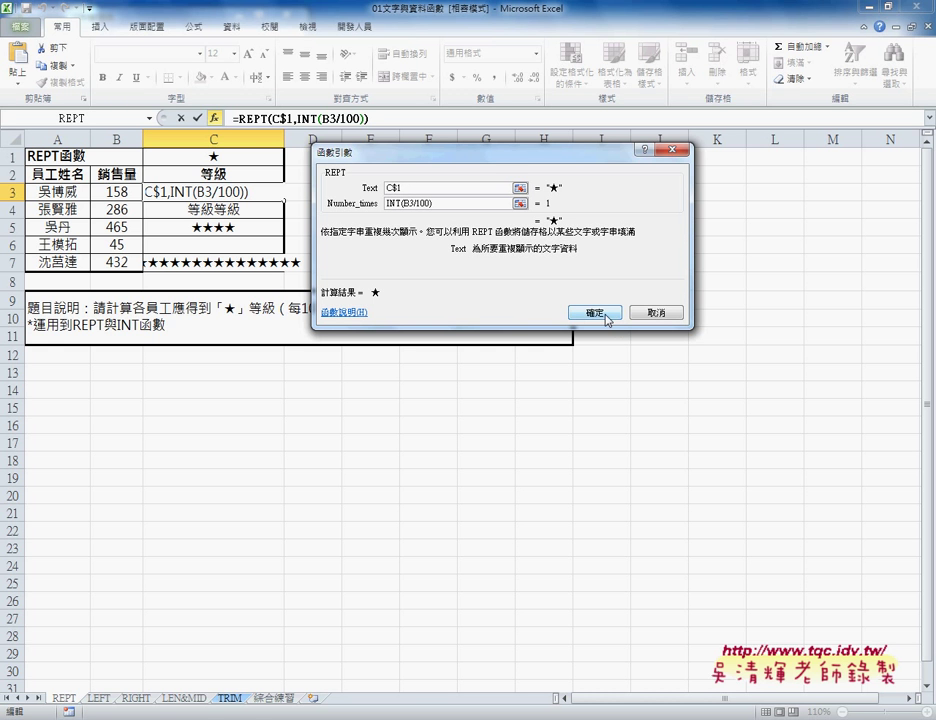
pyautogui.click(605, 315)
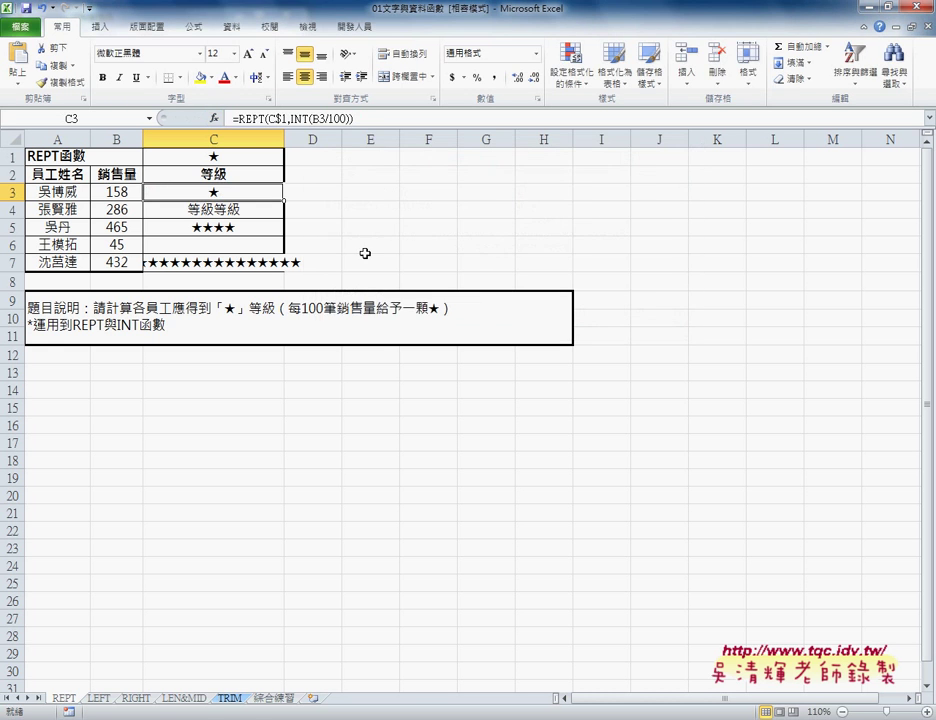
# Copy the star-rating formula from C3 down through C7
pyautogui.moveTo(285, 201); pyautogui.dragTo(287, 266)
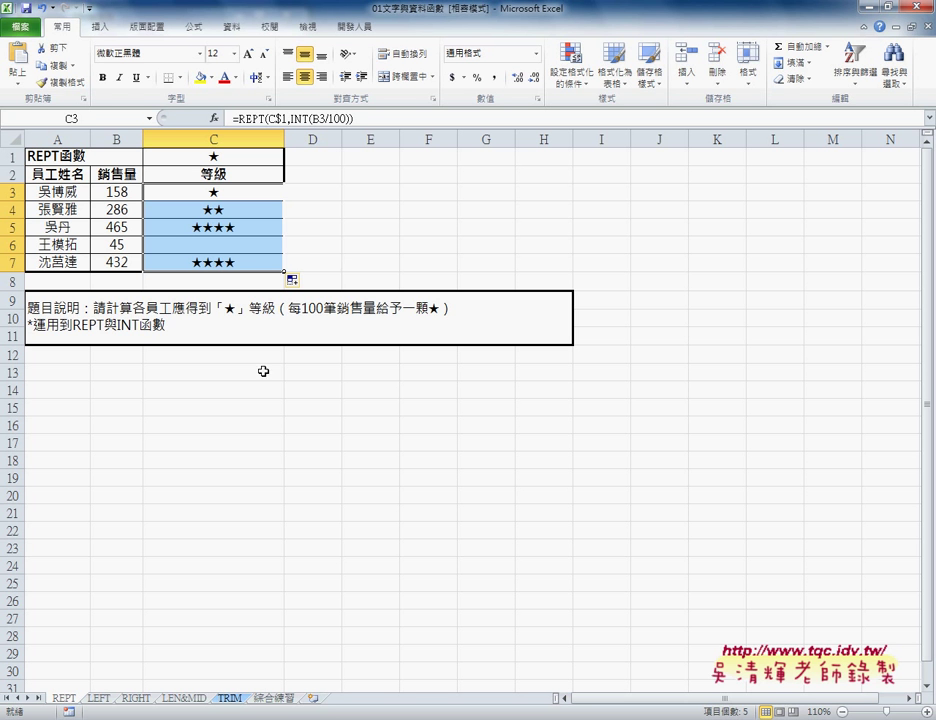
# Switch to the 綜合練習 phone-number exercise sheet
pyautogui.click(277, 700)
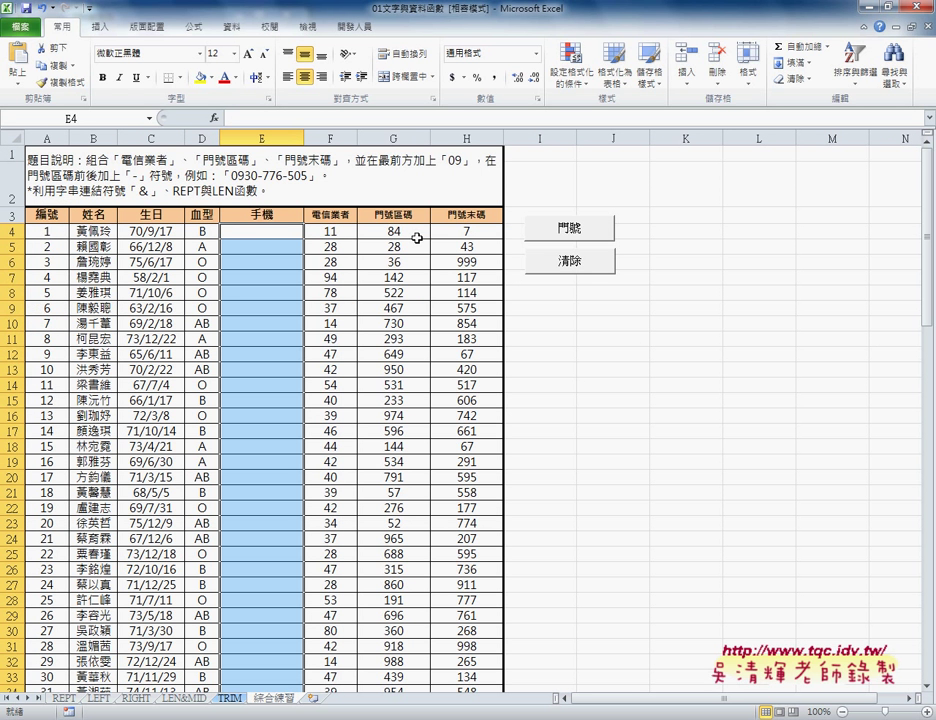
pyautogui.click(384, 232)
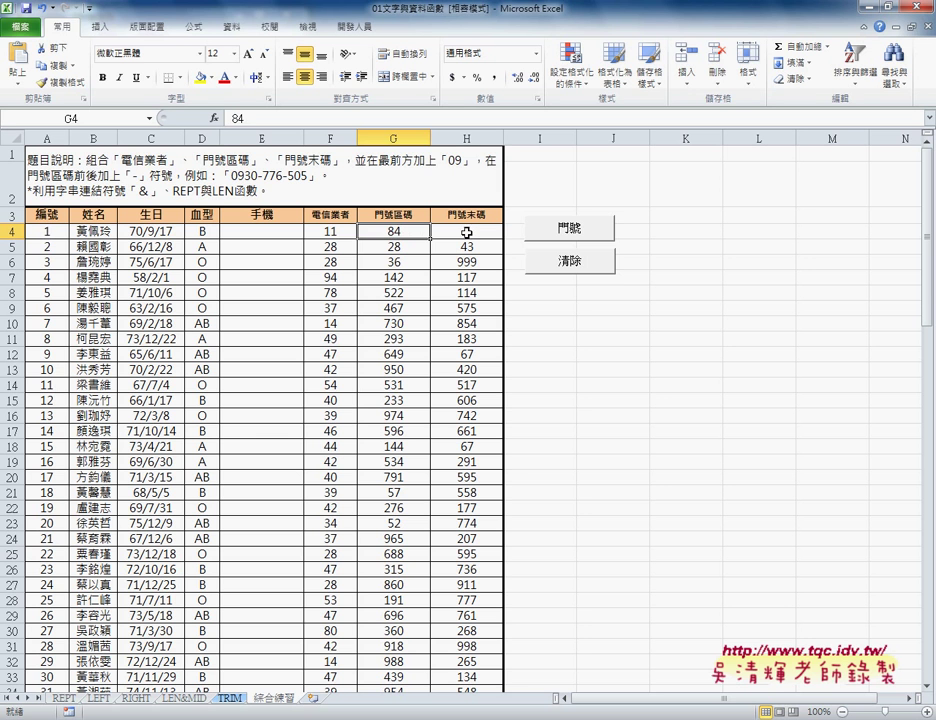
pyautogui.click(466, 235)
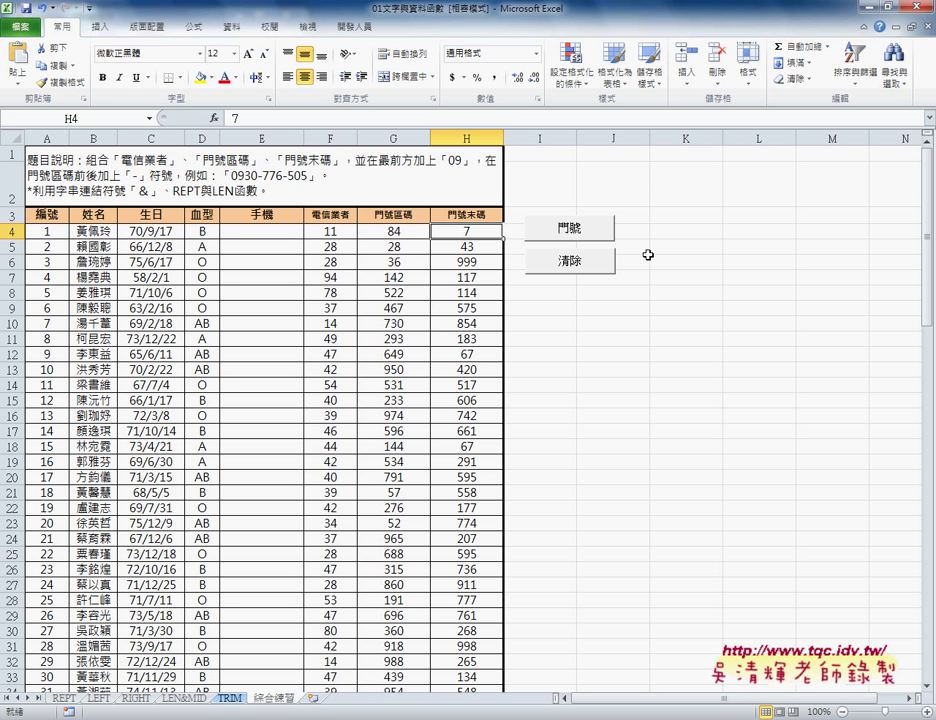
pyautogui.click(370, 233)
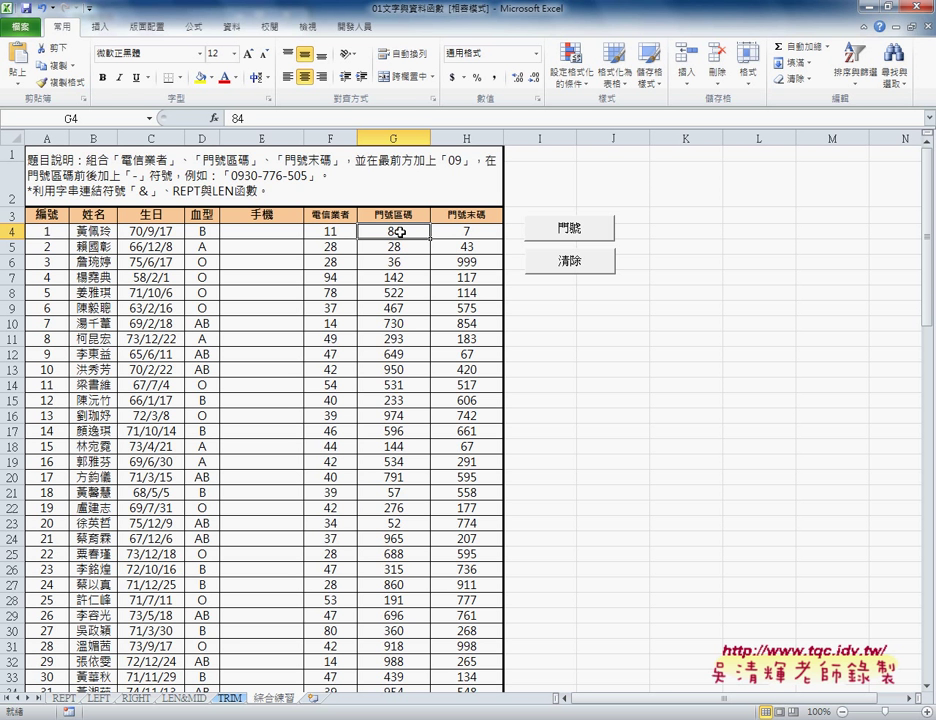
pyautogui.click(451, 230)
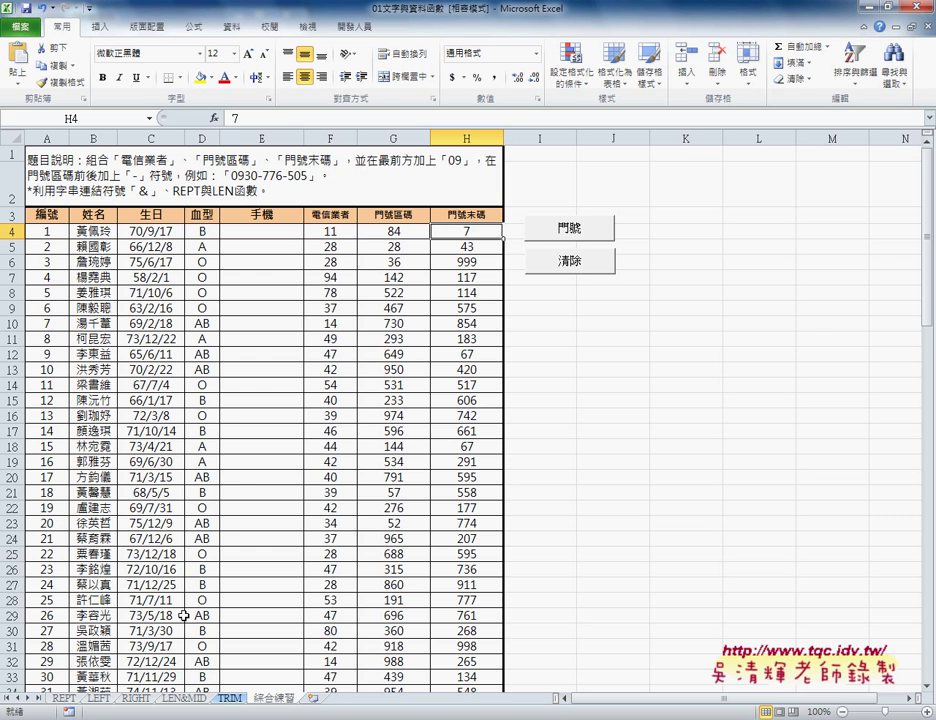
# Look over the LEFT and RIGHT sheets, then open LEN&MID and select D12
pyautogui.click(98, 698)
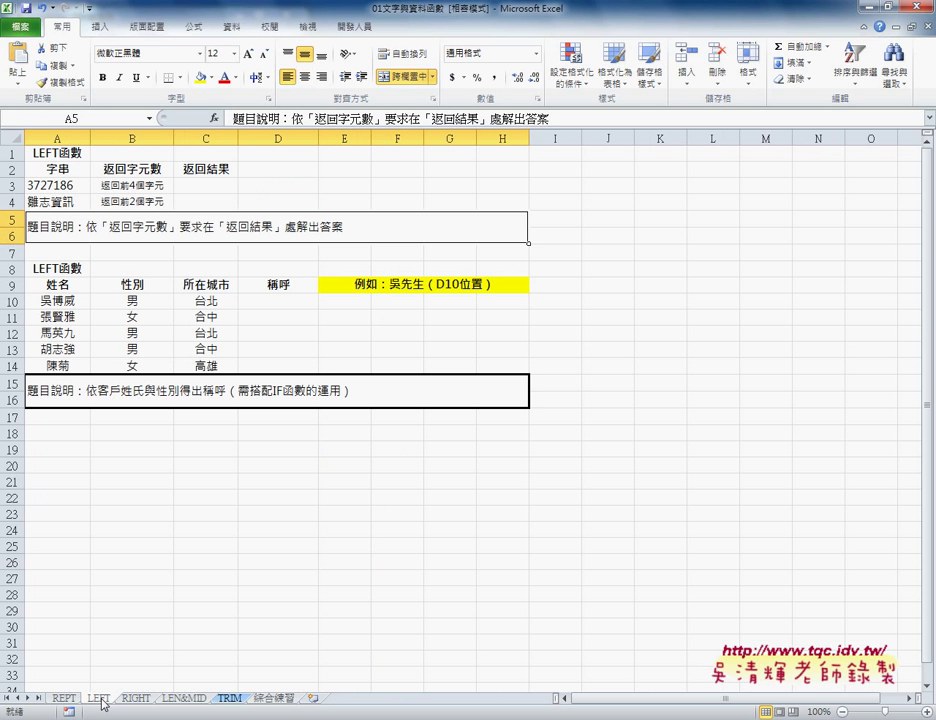
pyautogui.click(132, 699)
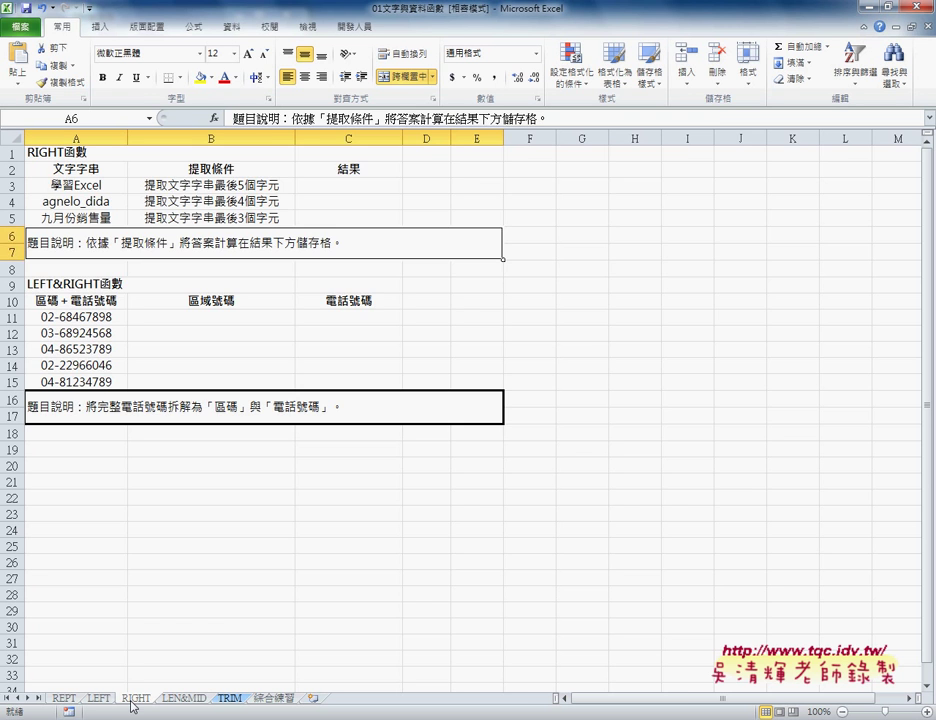
pyautogui.click(107, 700)
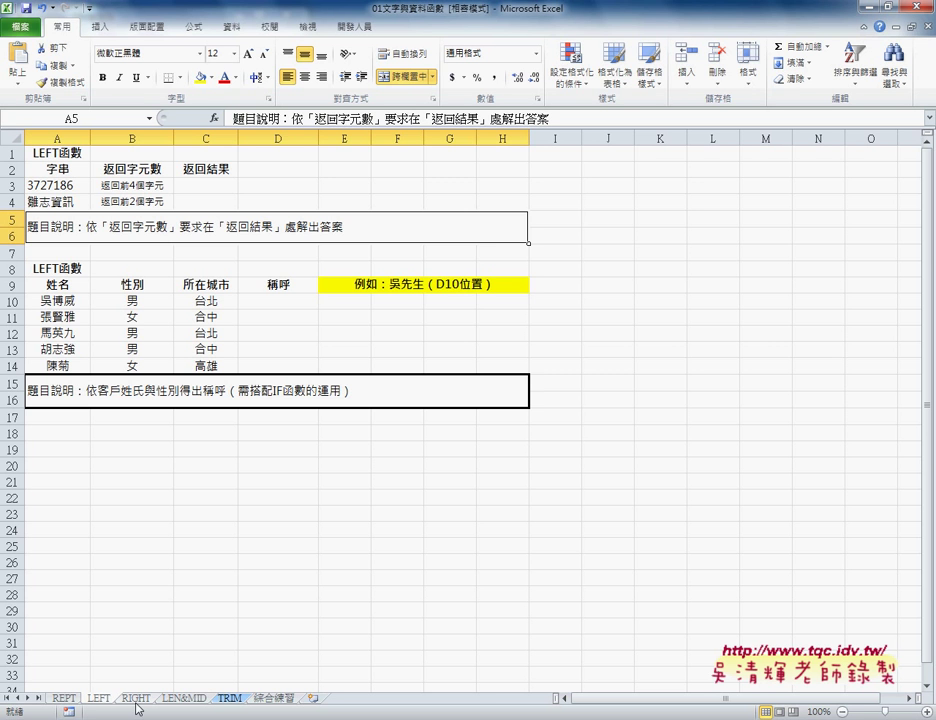
pyautogui.click(181, 700)
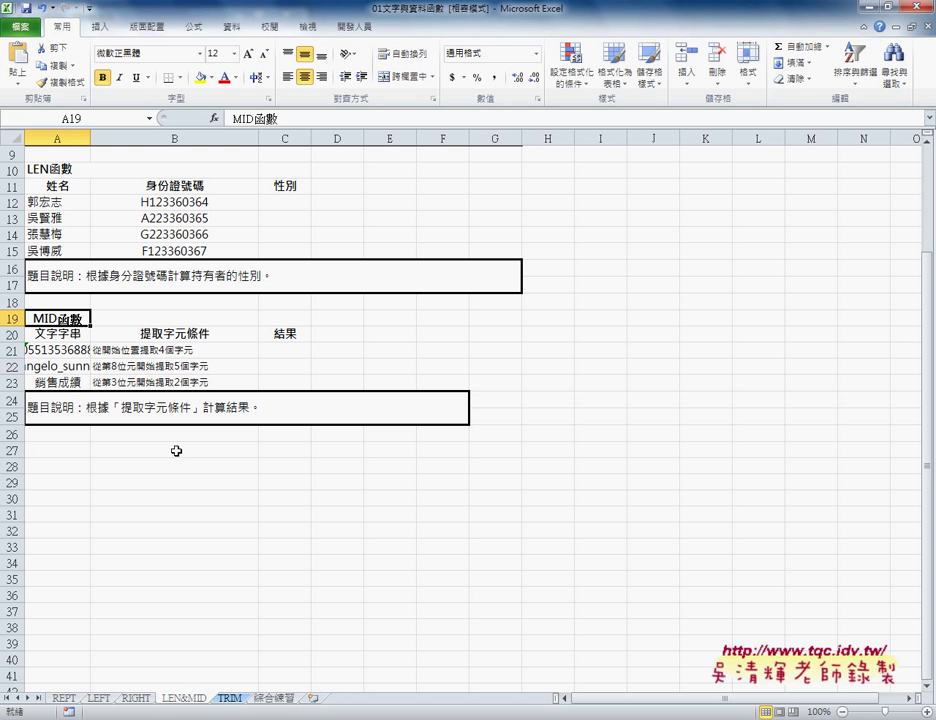
pyautogui.click(212, 204)
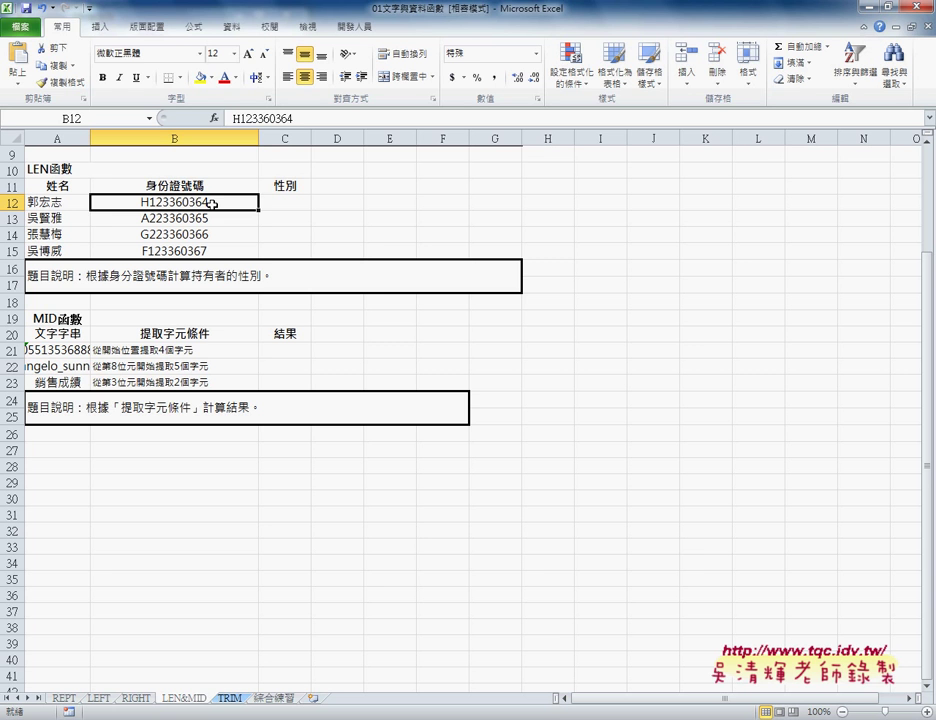
pyautogui.click(337, 184)
pyautogui.click(333, 201)
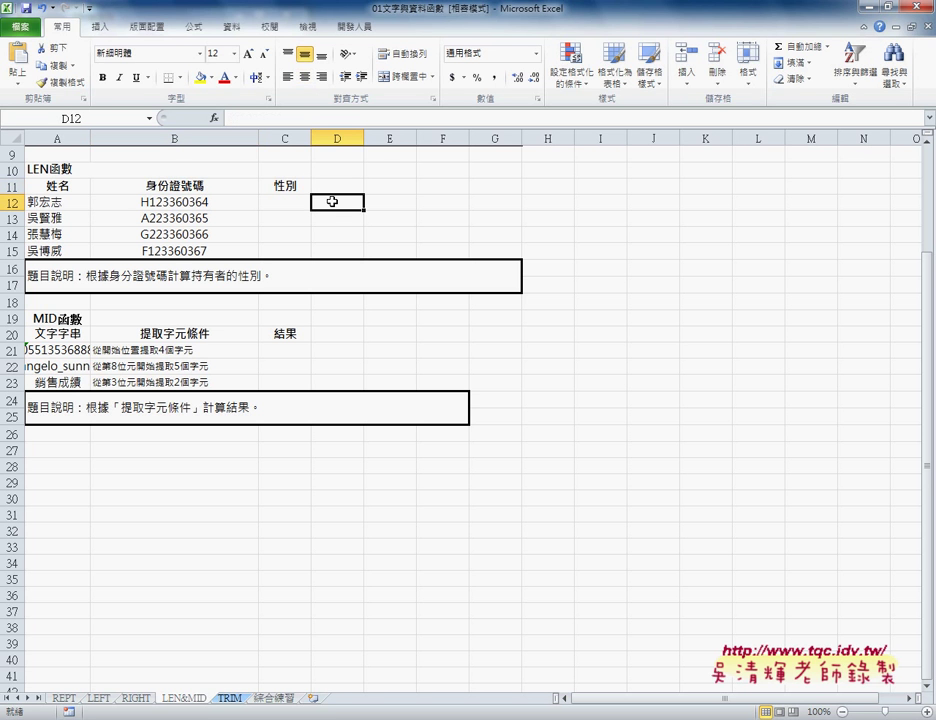
# Enter =LEN(B12) in D12 and copy it down to D15, each showing 10
pyautogui.click(216, 118)
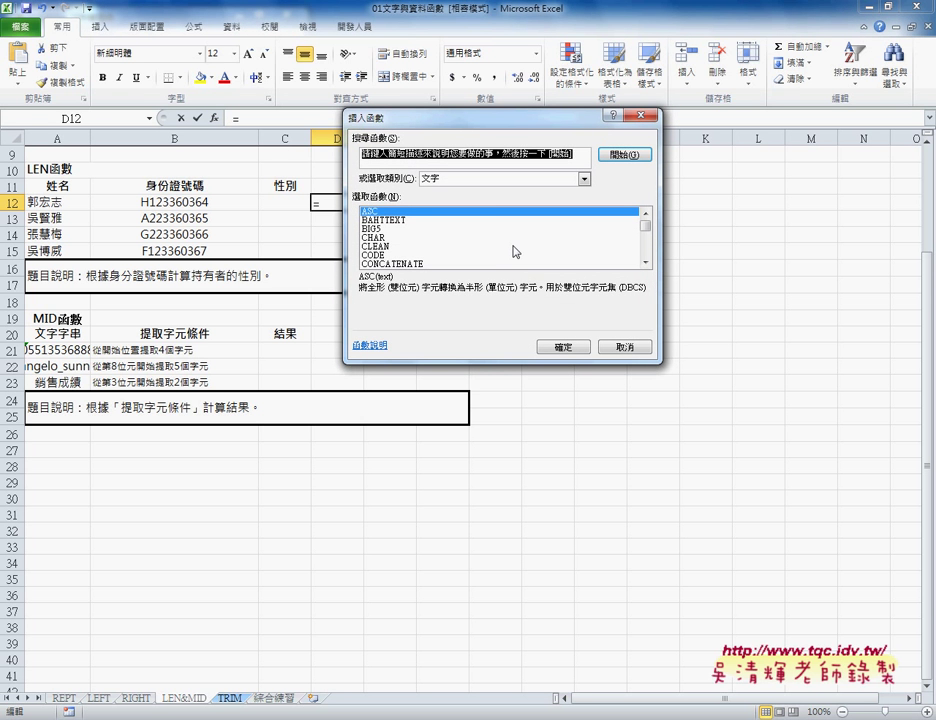
pyautogui.moveTo(646, 226); pyautogui.dragTo(646, 240)
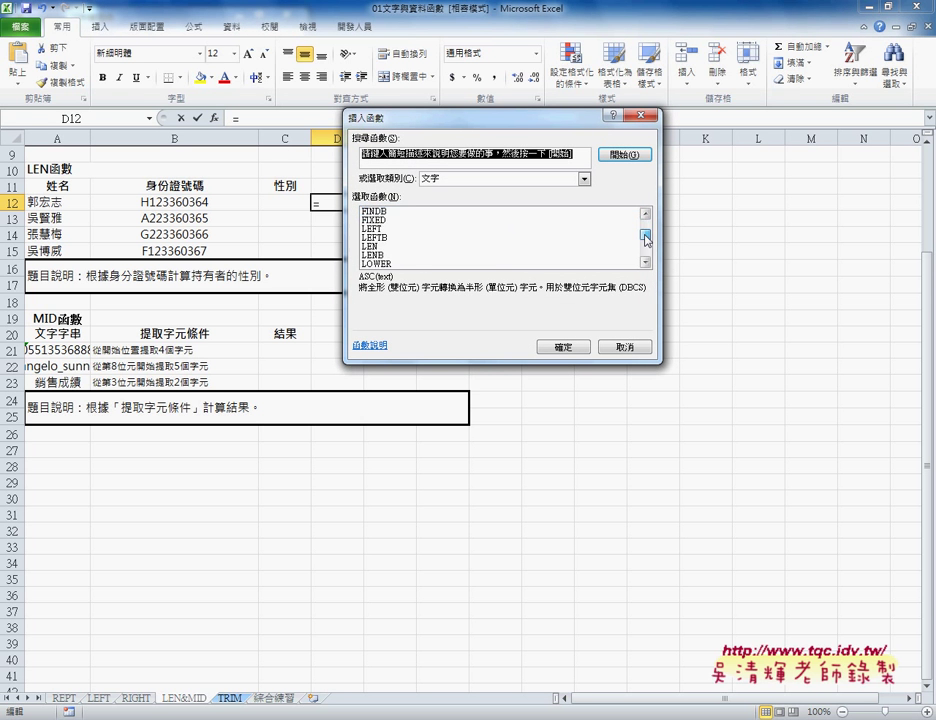
pyautogui.click(368, 238)
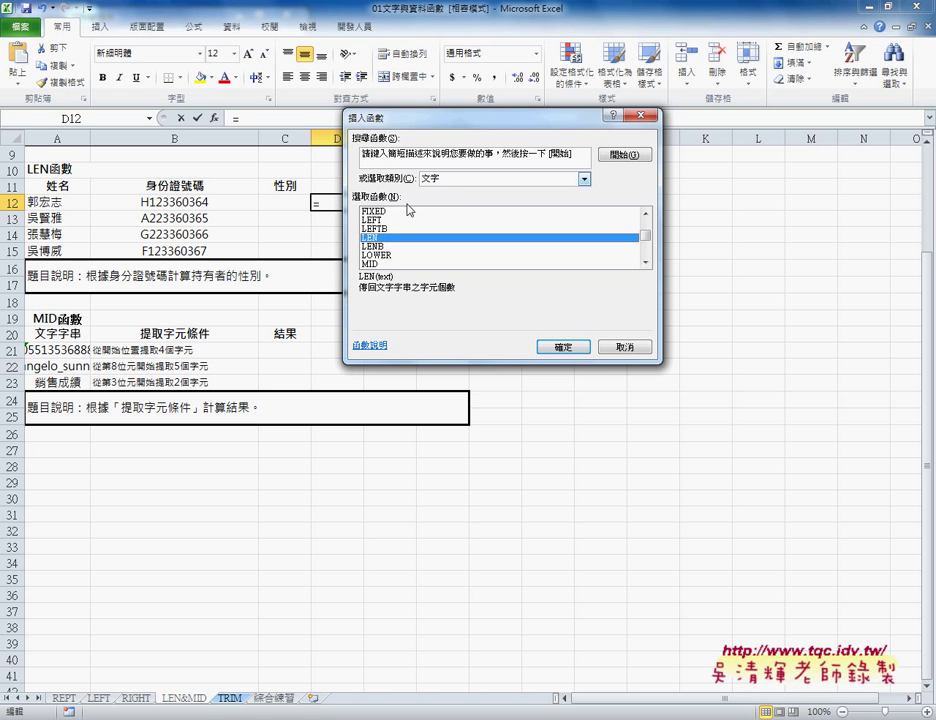
pyautogui.click(557, 348)
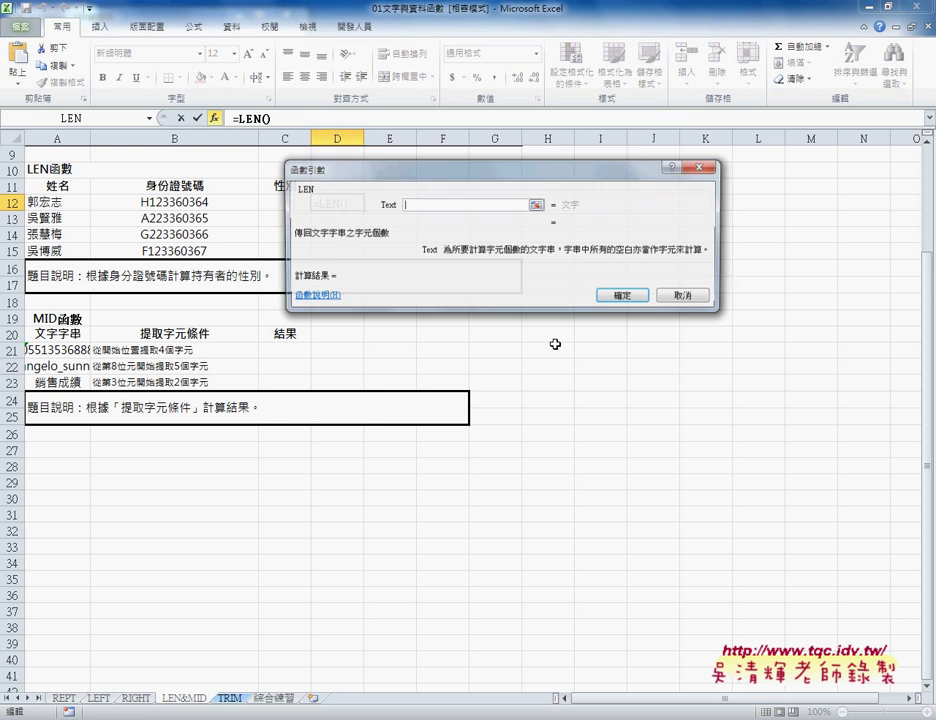
pyautogui.click(200, 202)
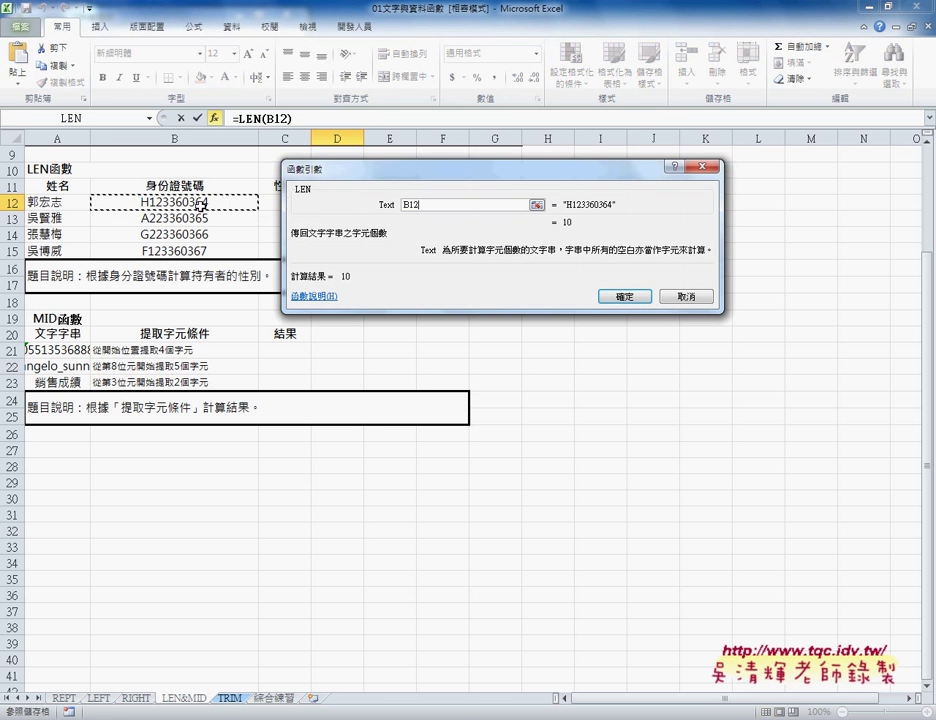
pyautogui.click(620, 297)
pyautogui.moveTo(364, 210); pyautogui.dragTo(365, 253)
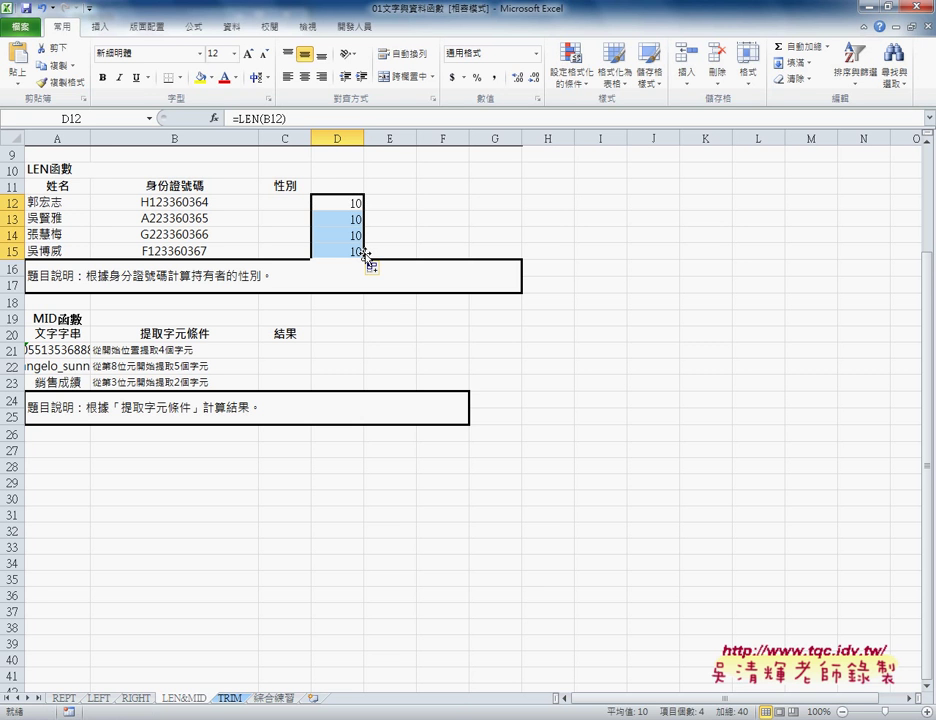
# Append 4 to the ID number in B13 and 2 to the one in B14
pyautogui.click(236, 218)
pyautogui.doubleClick(242, 218)
pyautogui.write('4')
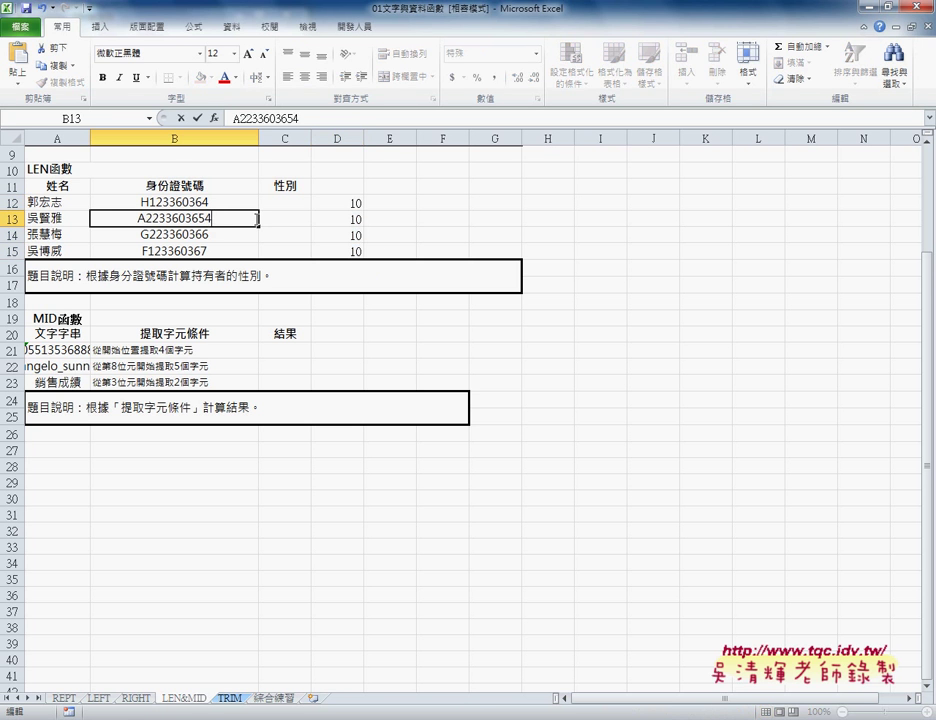
pyautogui.doubleClick(236, 236)
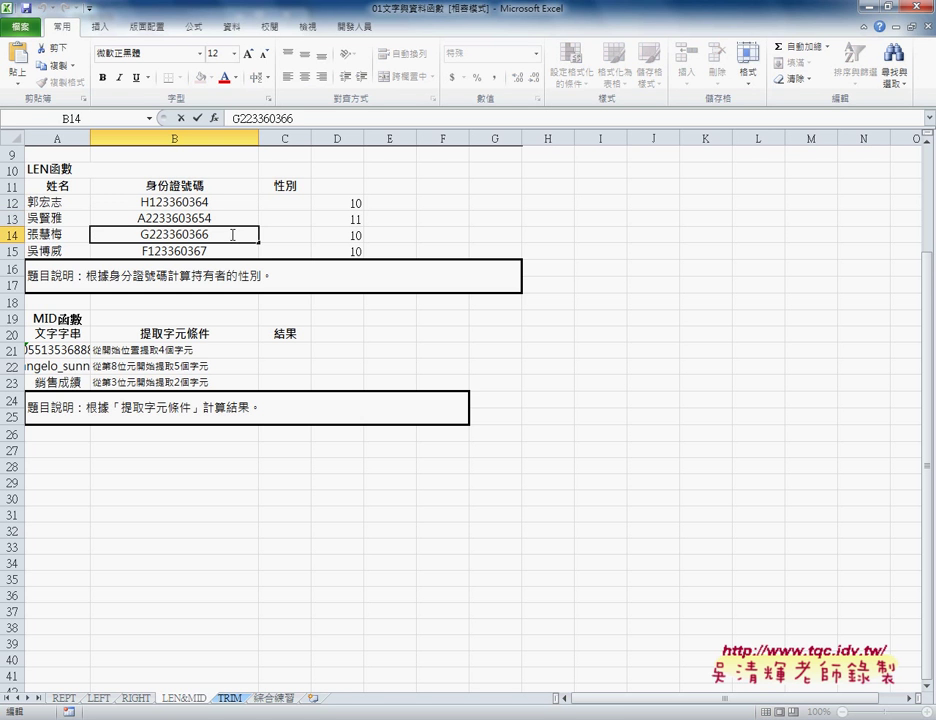
pyautogui.write('2')
pyautogui.click(256, 248)
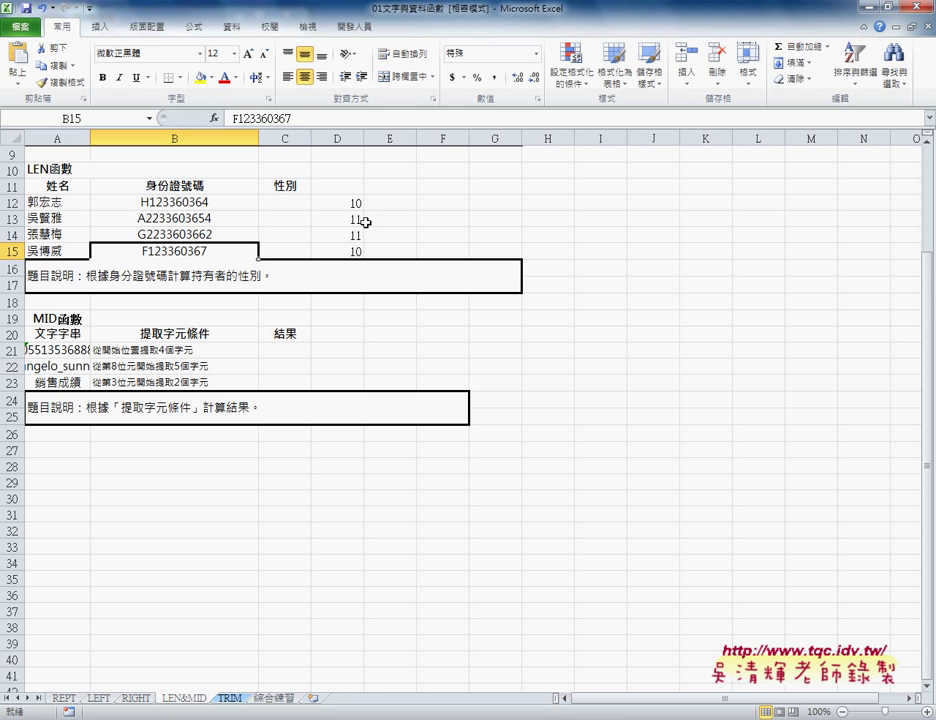
# Check the LEN results in D12:D15, now reading 10, 11, 11 and 10
pyautogui.moveTo(345, 204); pyautogui.dragTo(346, 249)
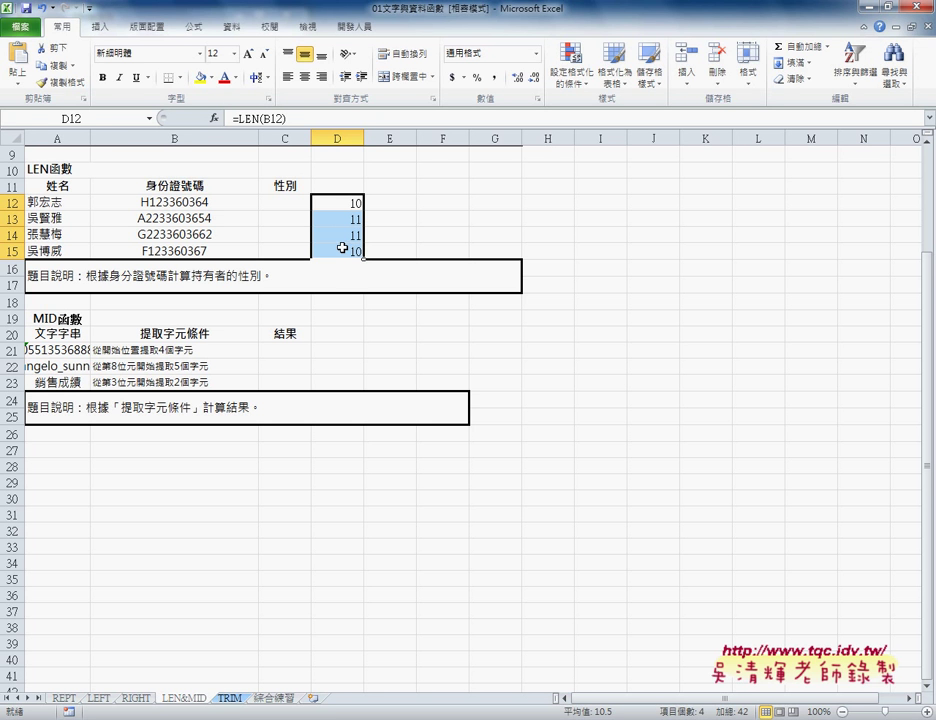
pyautogui.click(338, 186)
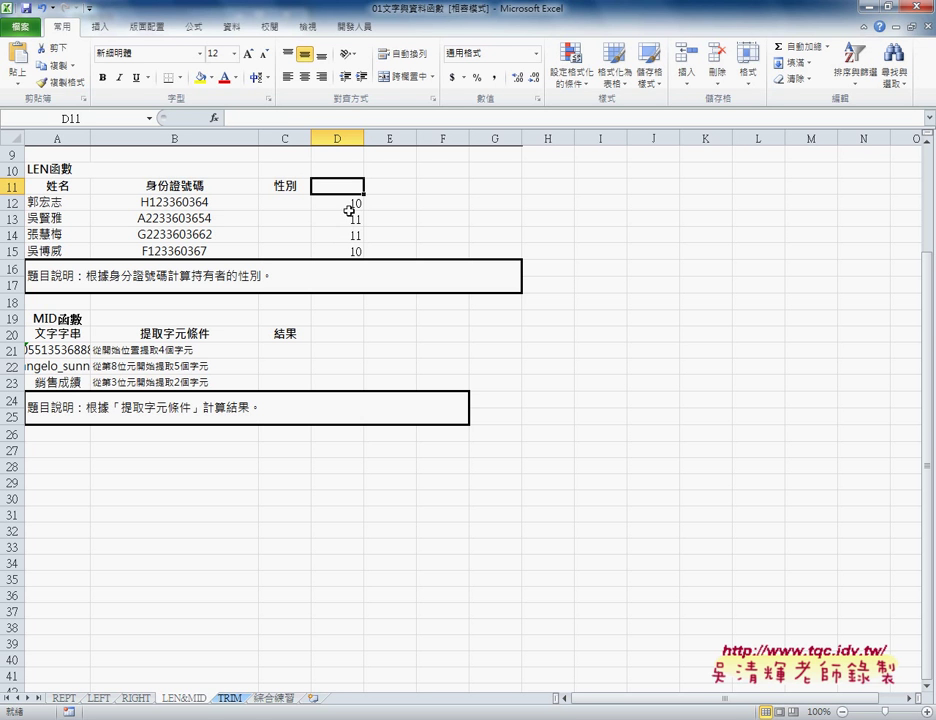
pyautogui.click(350, 203)
pyautogui.click(348, 217)
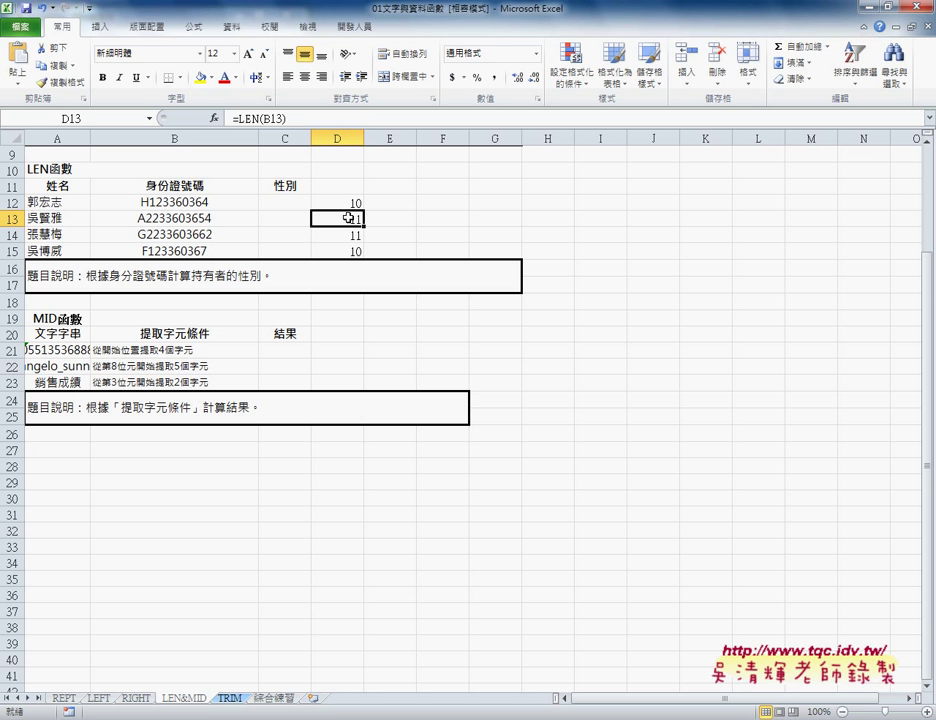
pyautogui.click(349, 200)
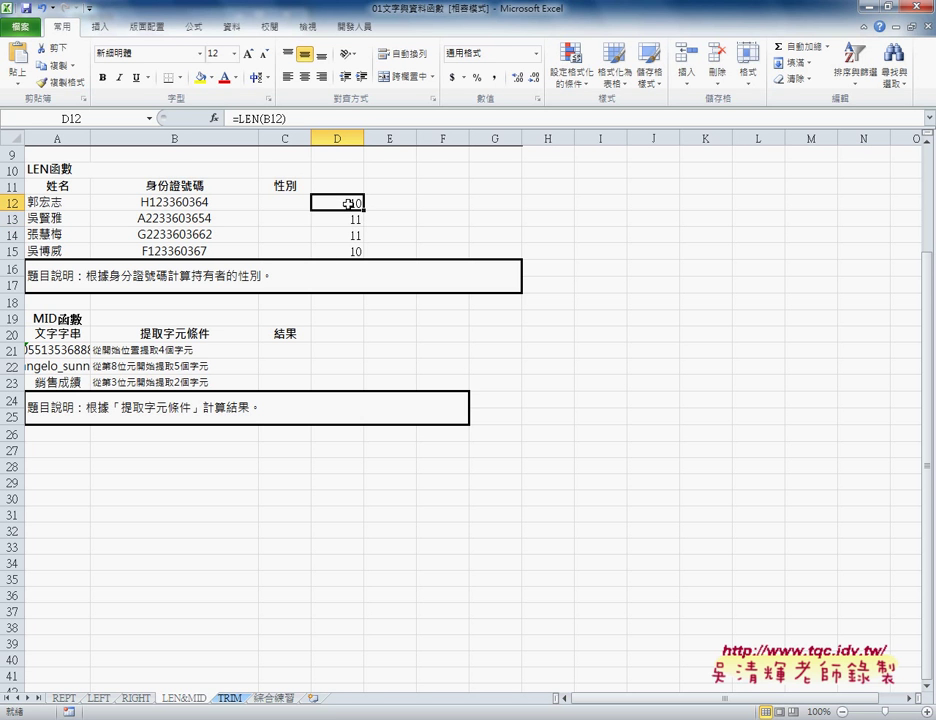
pyautogui.click(243, 211)
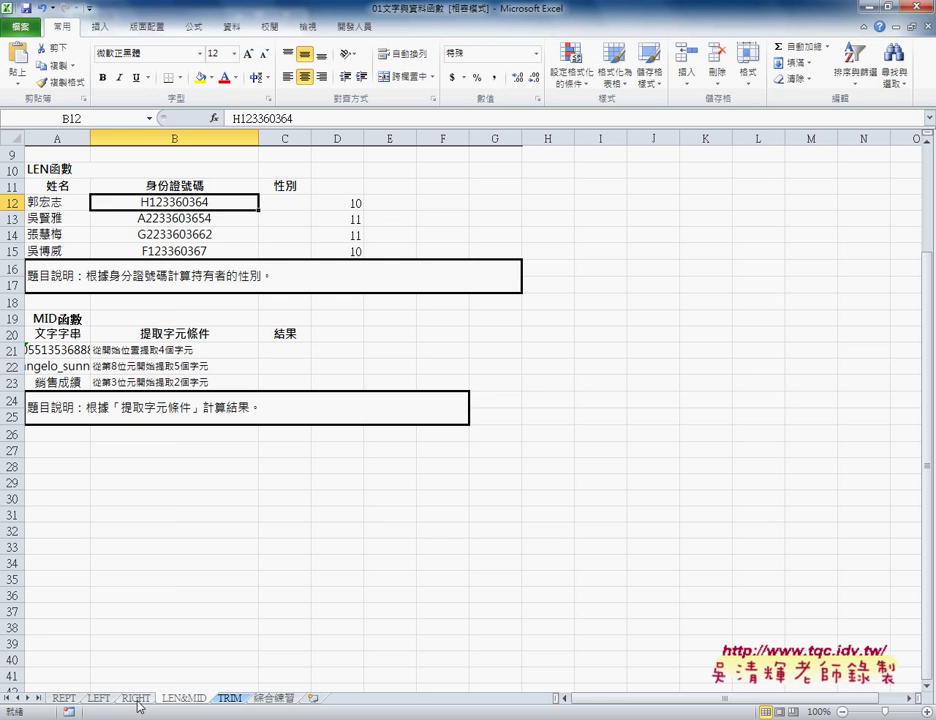
# On the LEFT sheet, review customer names and genders in rows 10–12 against salutation cells D10:D12
pyautogui.click(92, 698)
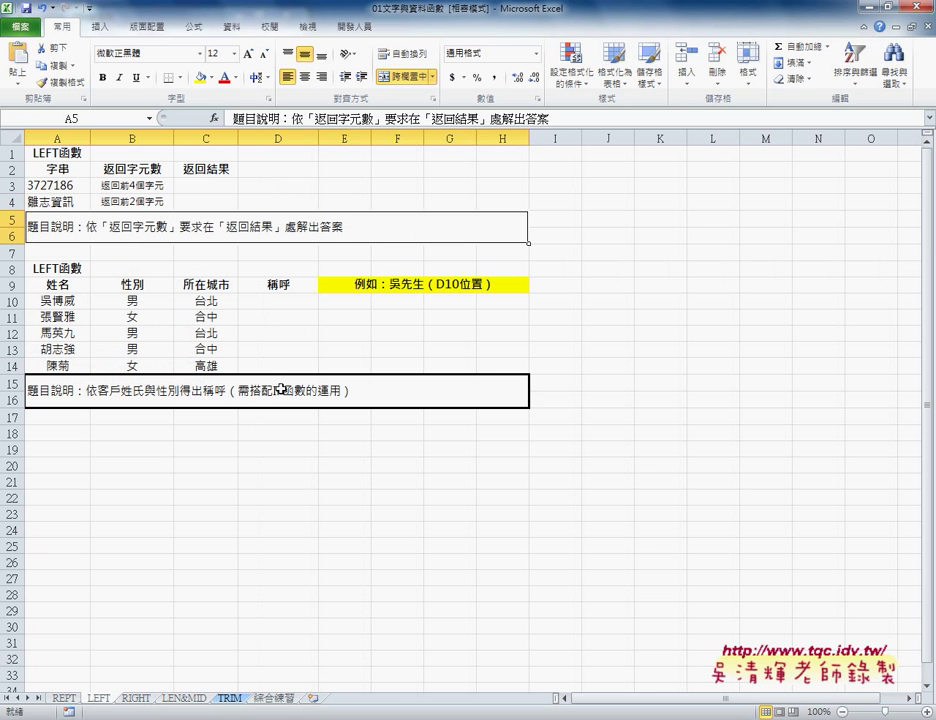
pyautogui.click(272, 301)
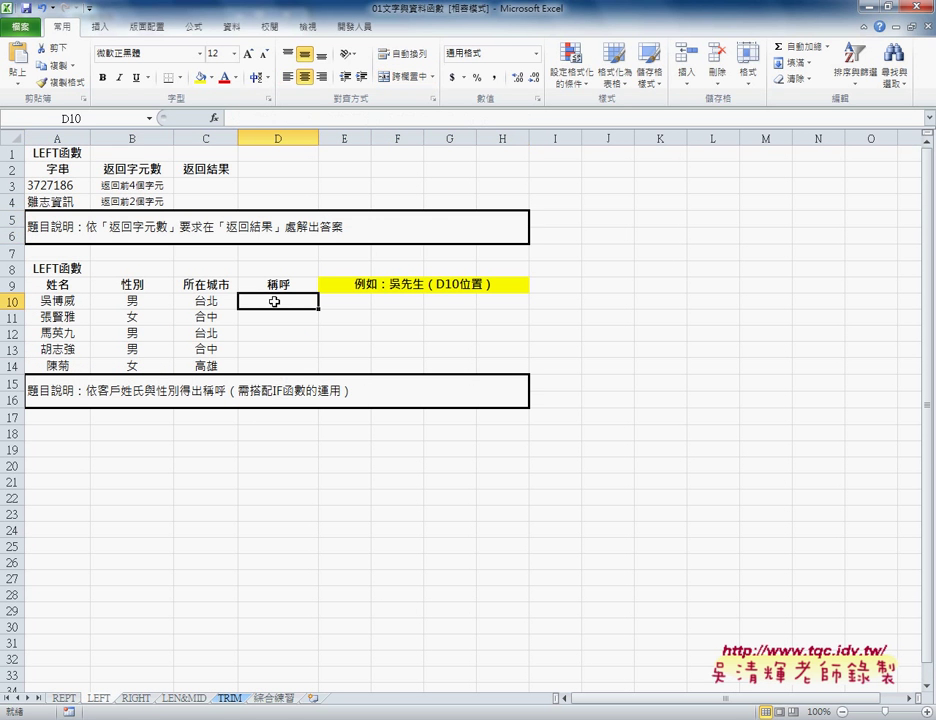
pyautogui.click(134, 302)
pyautogui.click(276, 302)
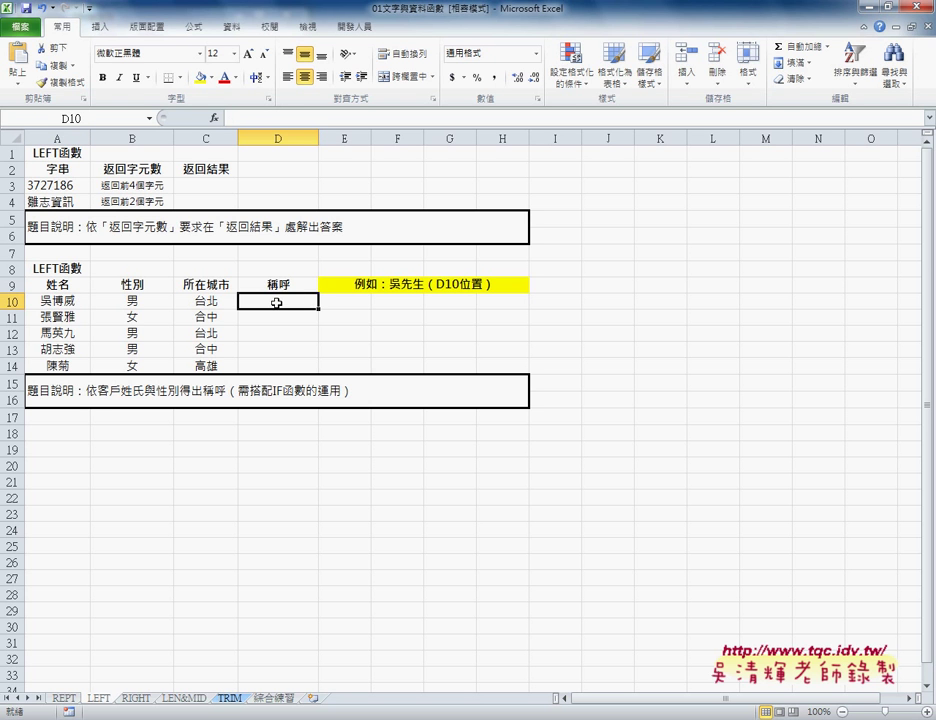
pyautogui.click(131, 301)
pyautogui.click(78, 316)
pyautogui.click(131, 318)
pyautogui.click(283, 316)
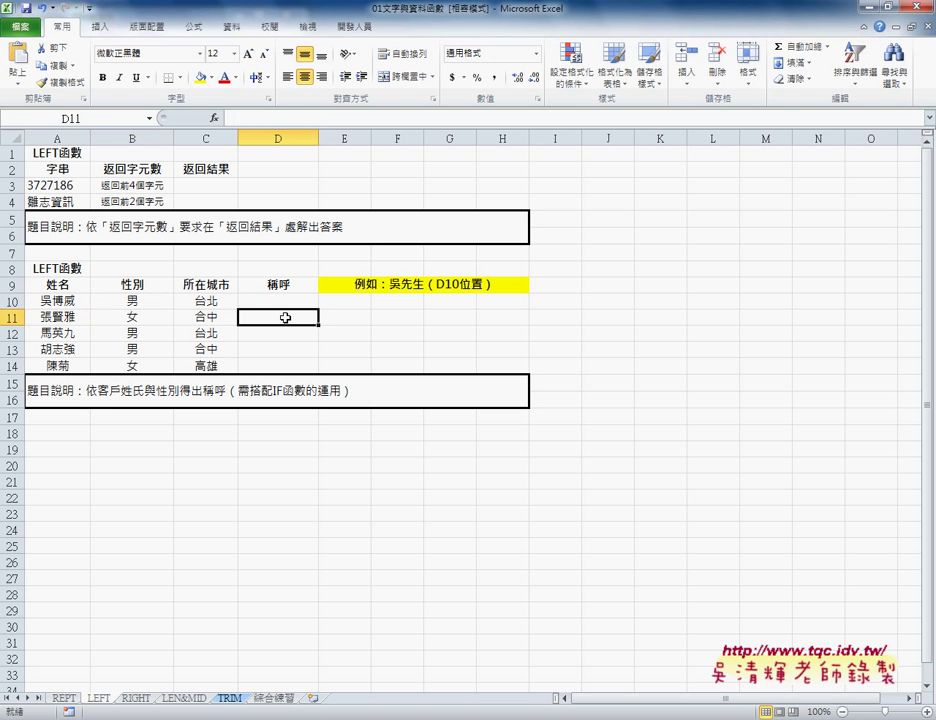
pyautogui.click(62, 332)
pyautogui.click(131, 333)
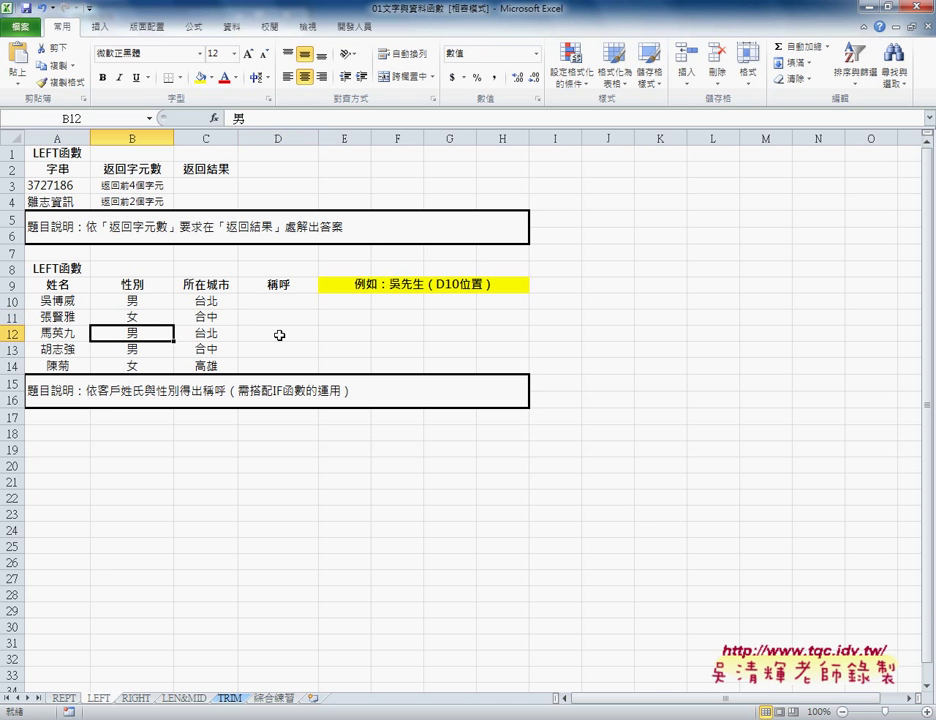
pyautogui.click(278, 333)
pyautogui.click(287, 307)
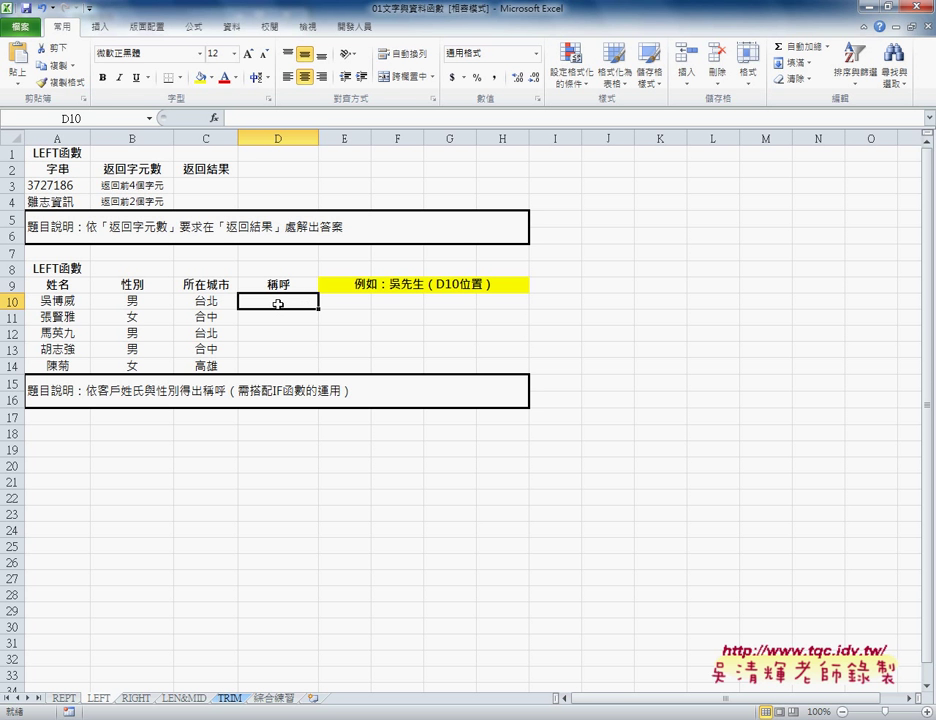
pyautogui.click(120, 301)
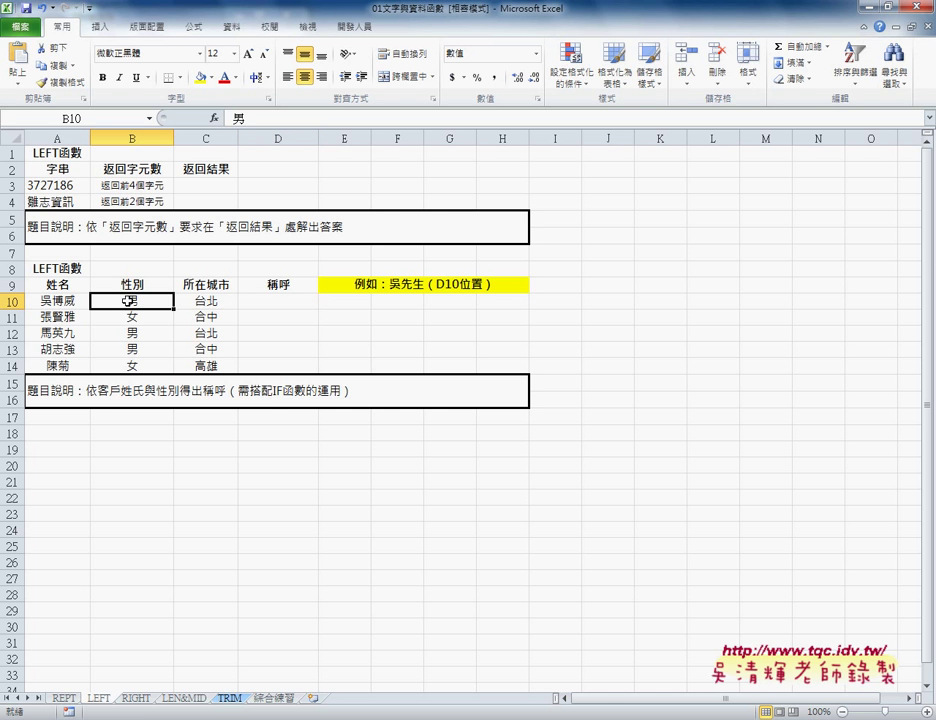
# Glance at B11 on the RIGHT sheet, then return to the REPT sheet
pyautogui.click(136, 699)
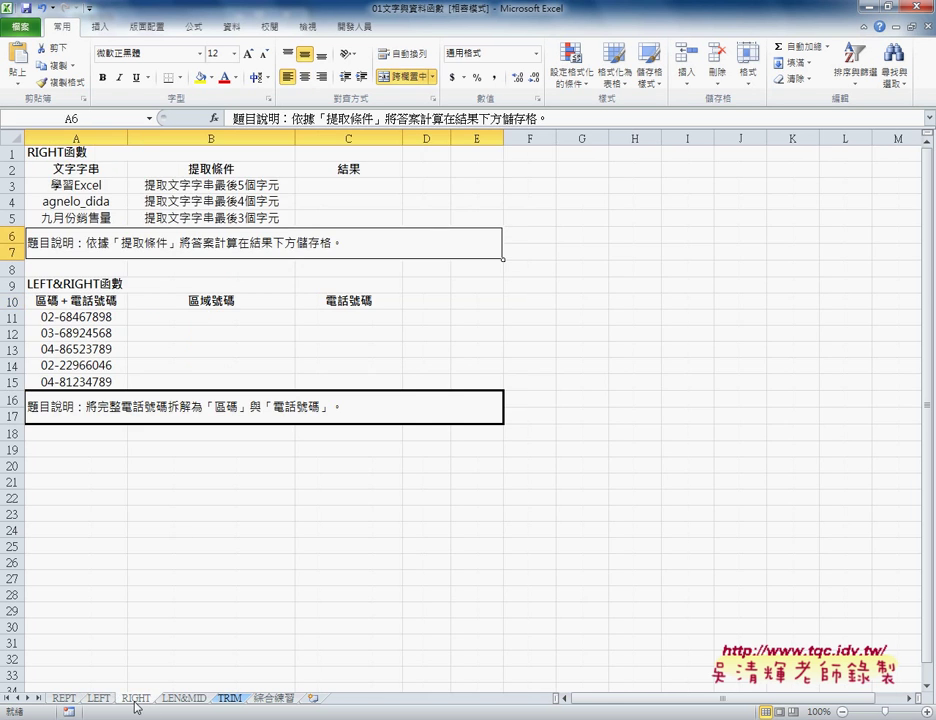
pyautogui.click(236, 320)
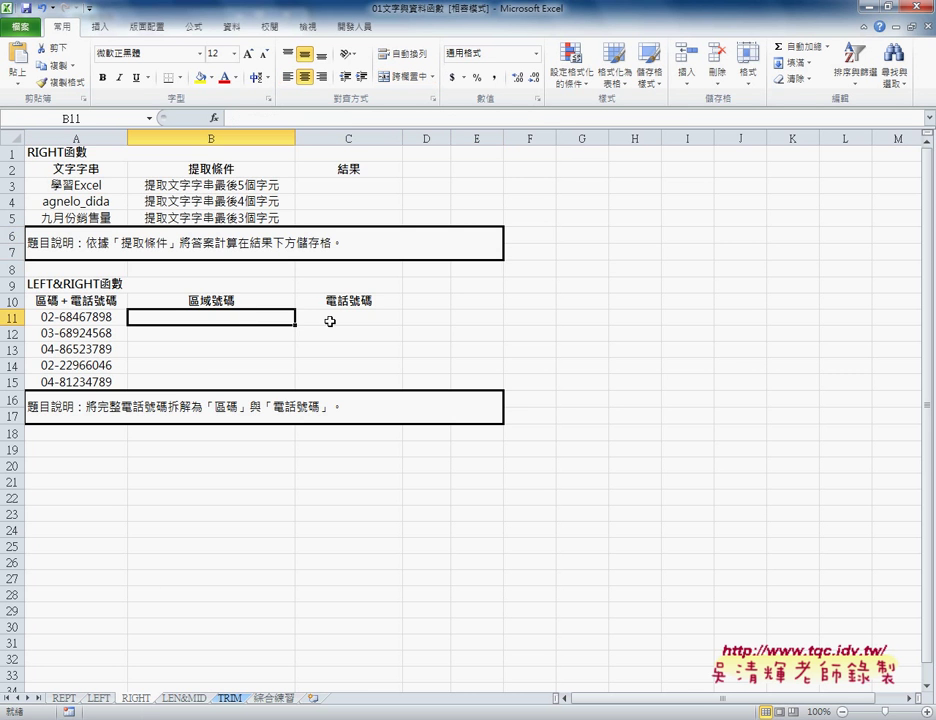
pyautogui.click(184, 699)
pyautogui.hotkey('ctrl', 'pageup')
pyautogui.hotkey('ctrl', 'pageup')
pyautogui.hotkey('ctrl', 'pageup')
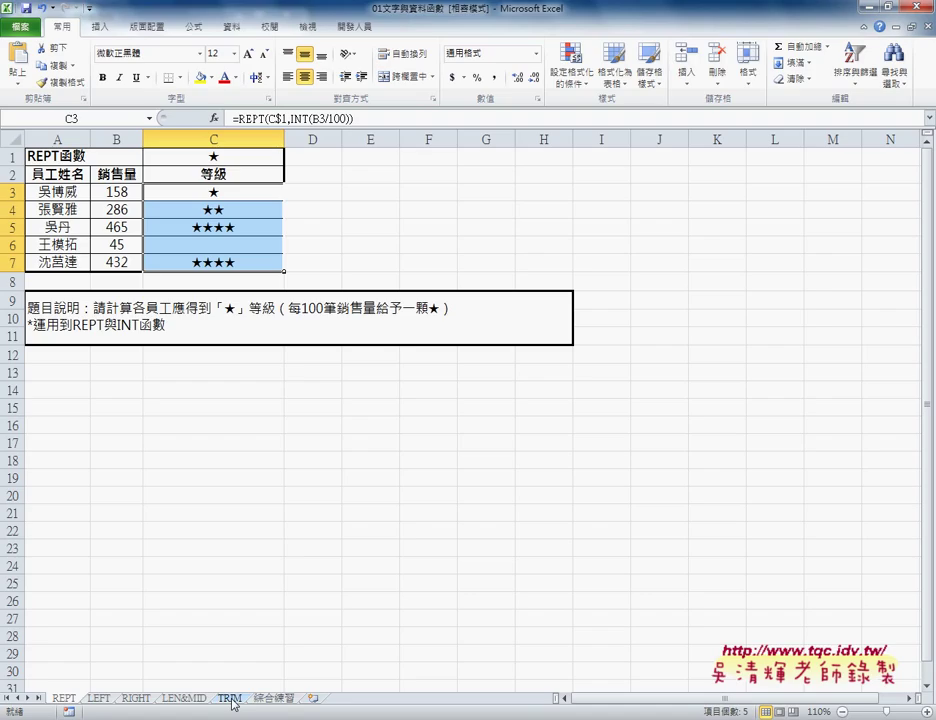
# Switch to the 綜合練習 sheet listing carrier, area and end codes per employee
pyautogui.click(266, 700)
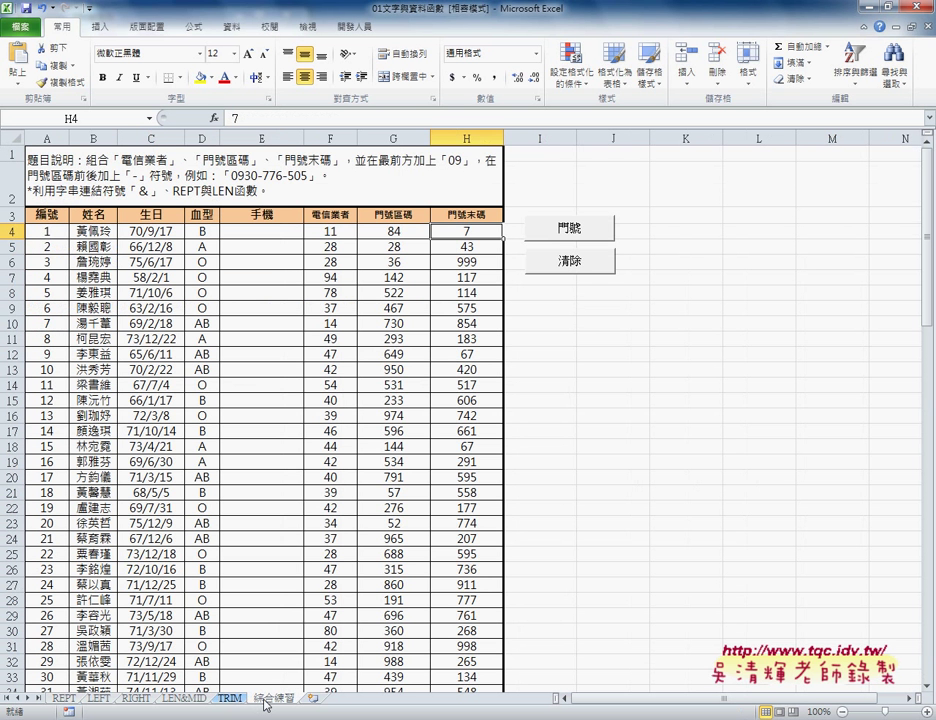